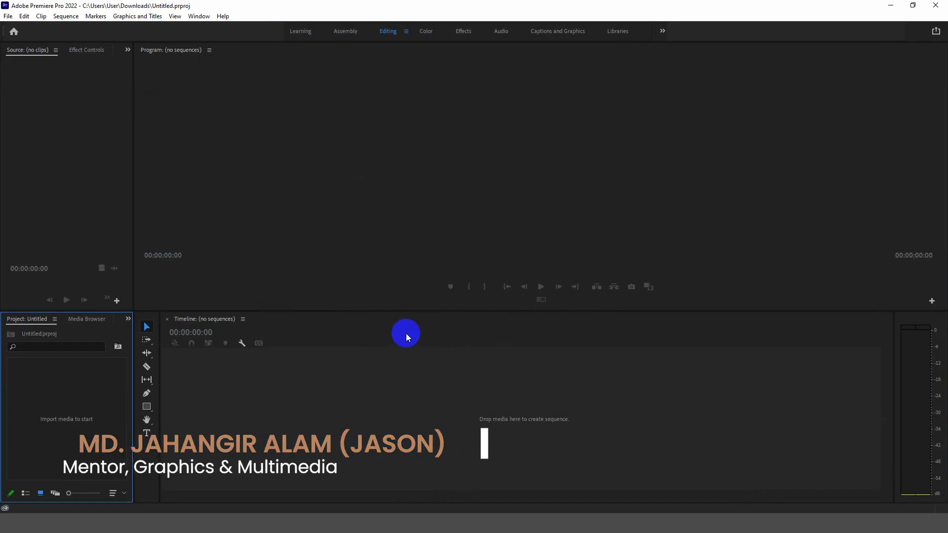
Import 4625296-hd_1920_1080_25fps.mp4 from the Downloads Video folder and create a timeline sequence from it
left_click(595, 522)
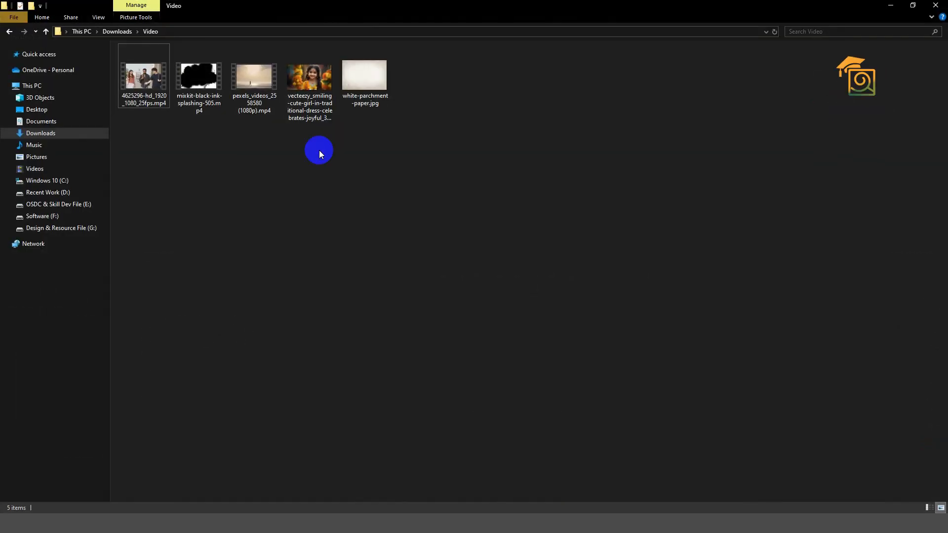
left_click_drag(151, 88, 55, 432)
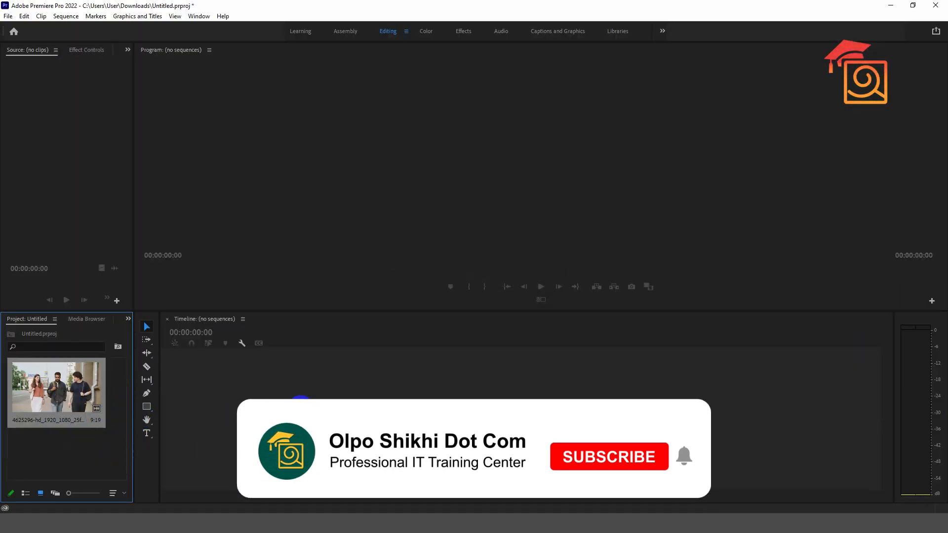
left_click_drag(300, 410, 301, 409)
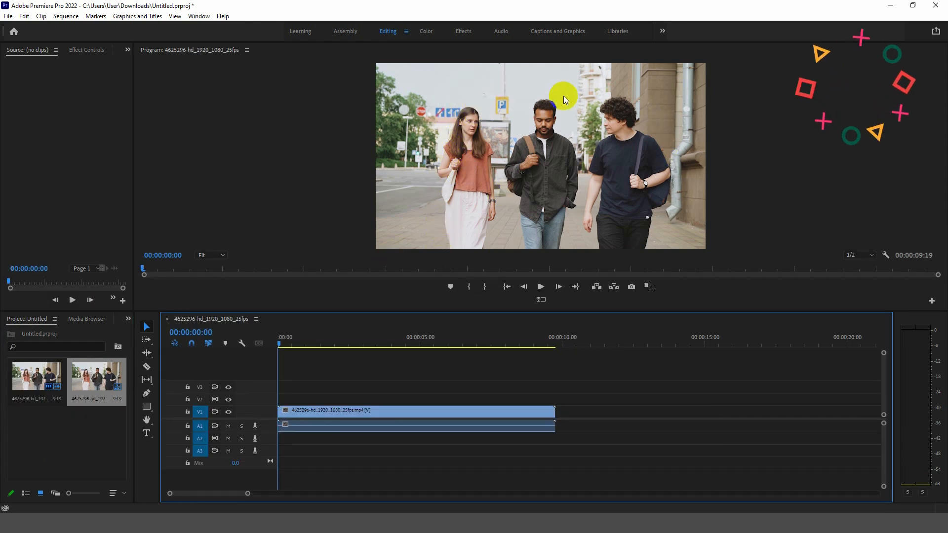
Move the playhead to 00:00:00:24, select the street clip and bring up the effects library
left_click_drag(281, 342, 305, 369)
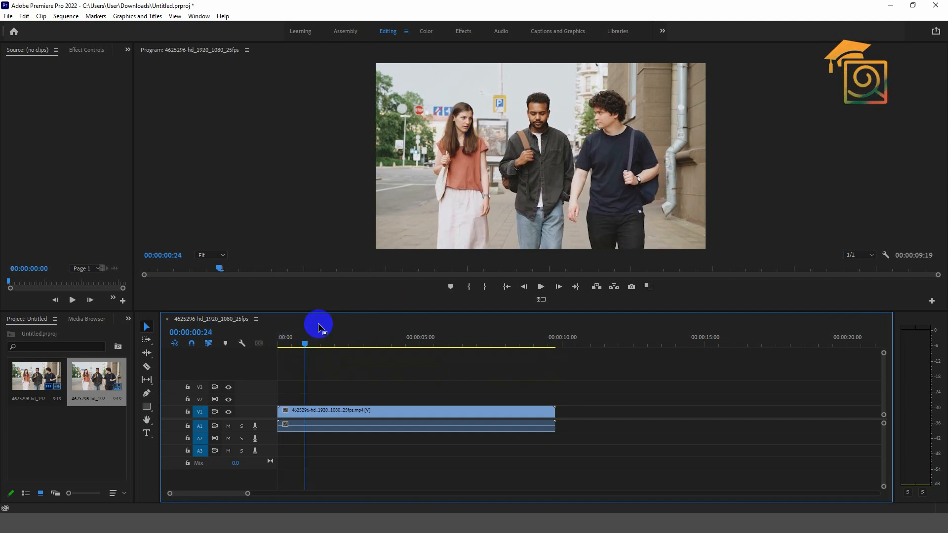
left_click(325, 412)
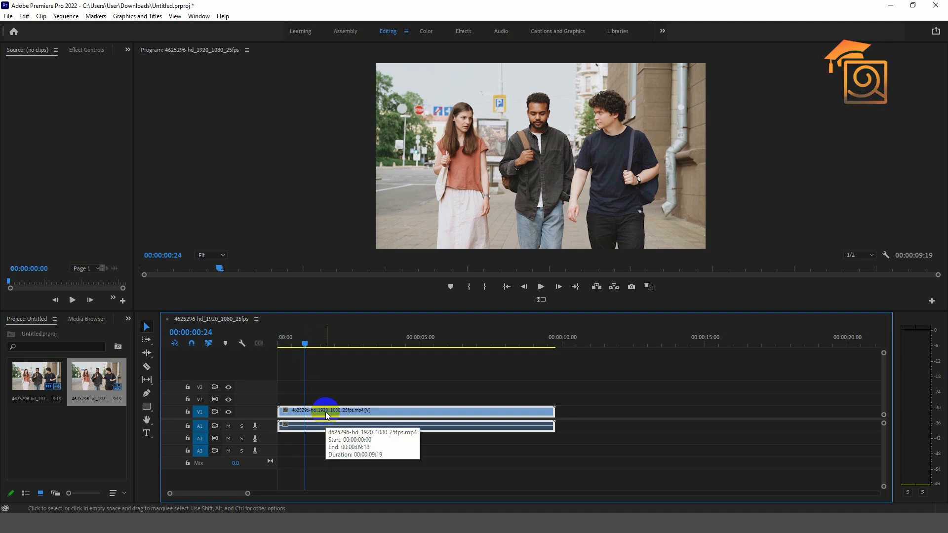
left_click(198, 16)
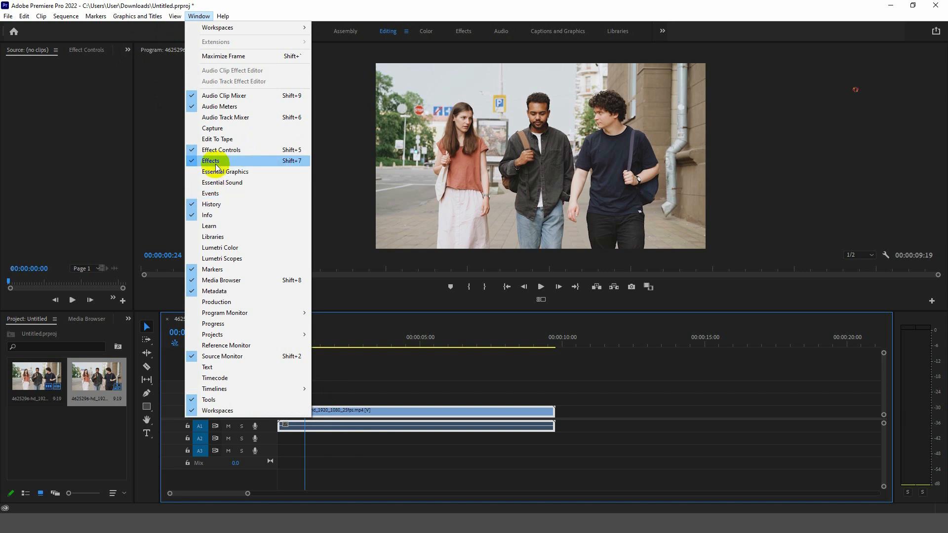
left_click(205, 216)
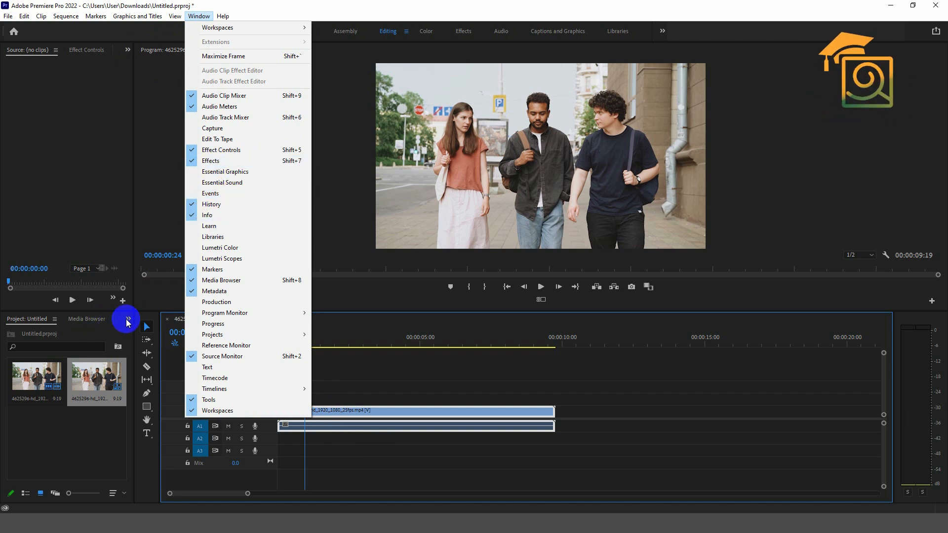
left_click(128, 320)
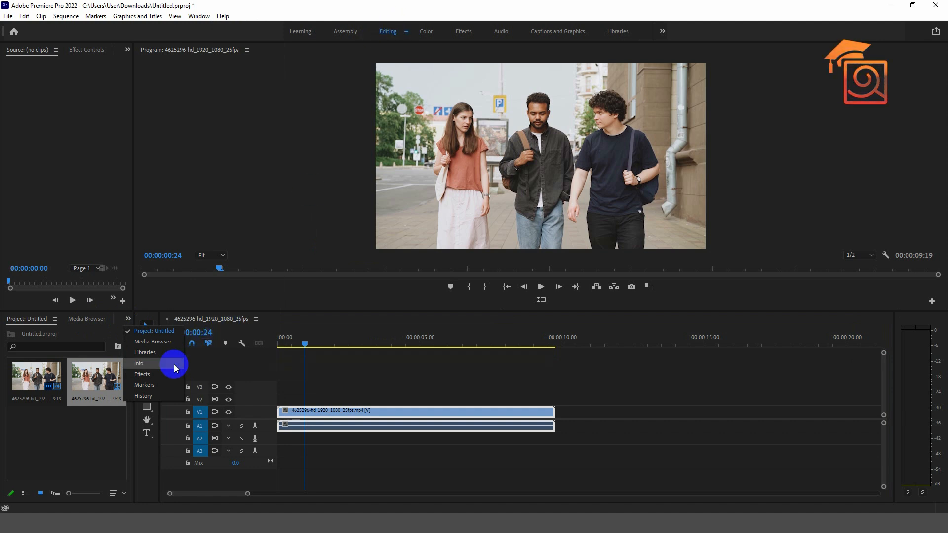
left_click(143, 375)
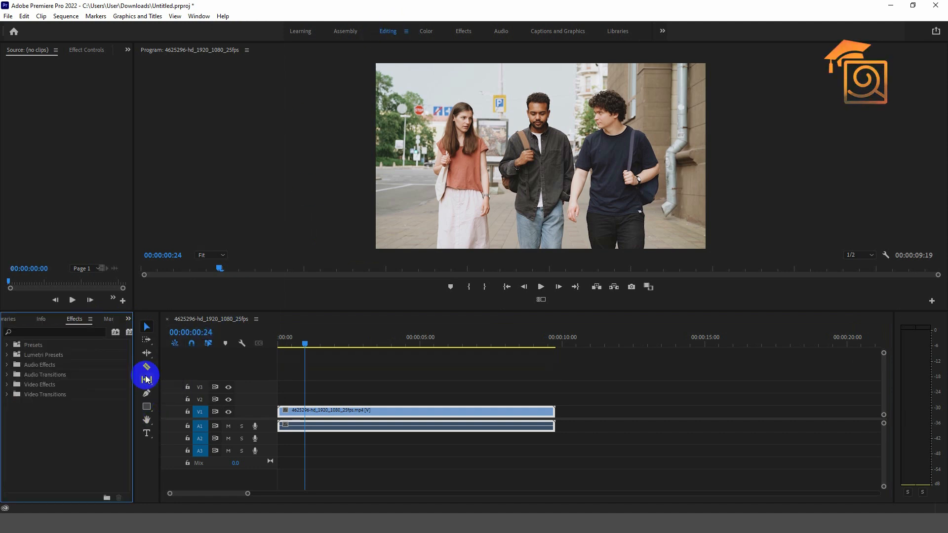
Search the effects for "blur" and apply the Gaussian Blur video effect to the clip on V1
left_click(69, 333)
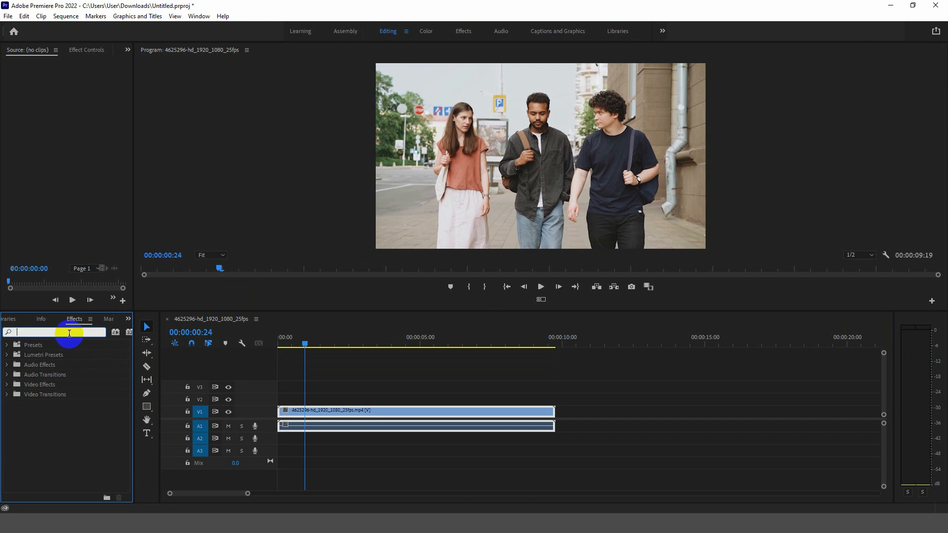
type("blur")
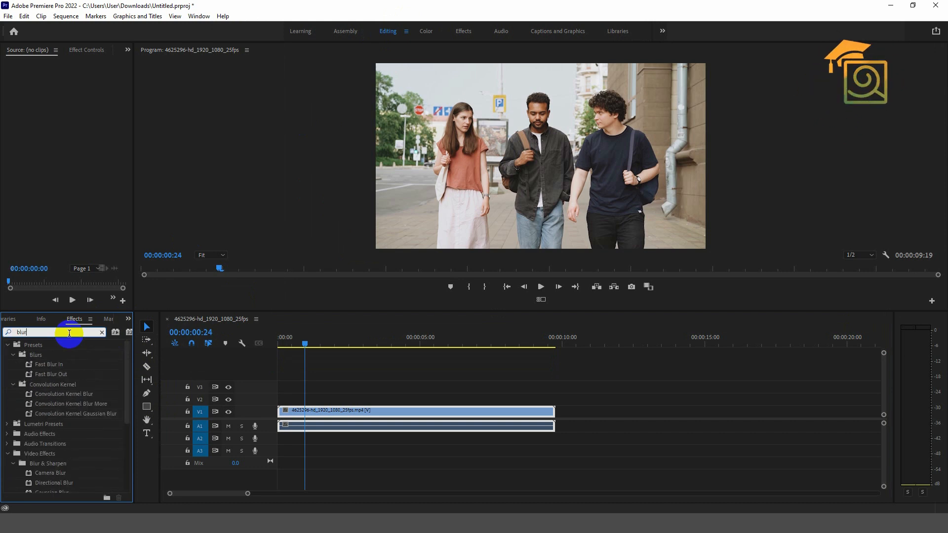
scroll(25, 419, "down", 3)
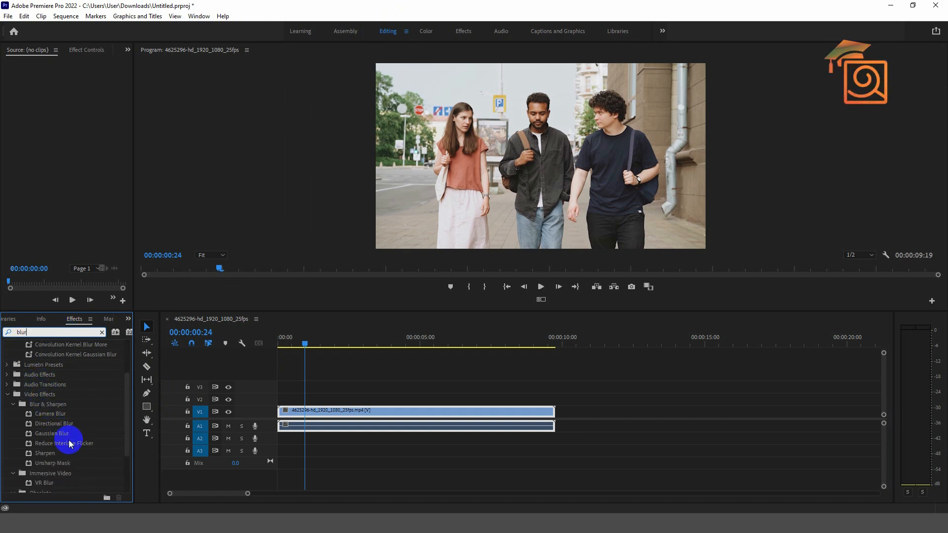
left_click_drag(46, 434, 317, 411)
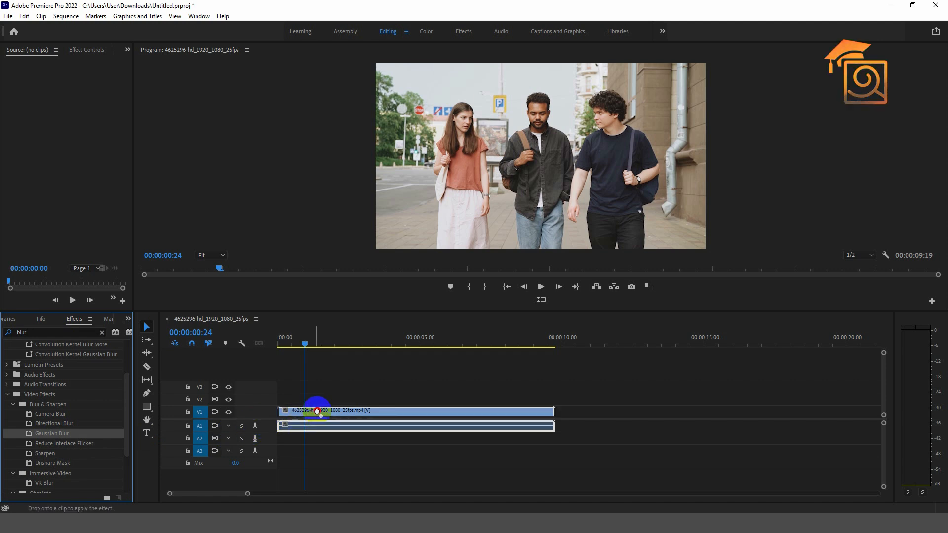
left_click_drag(346, 411, 339, 410)
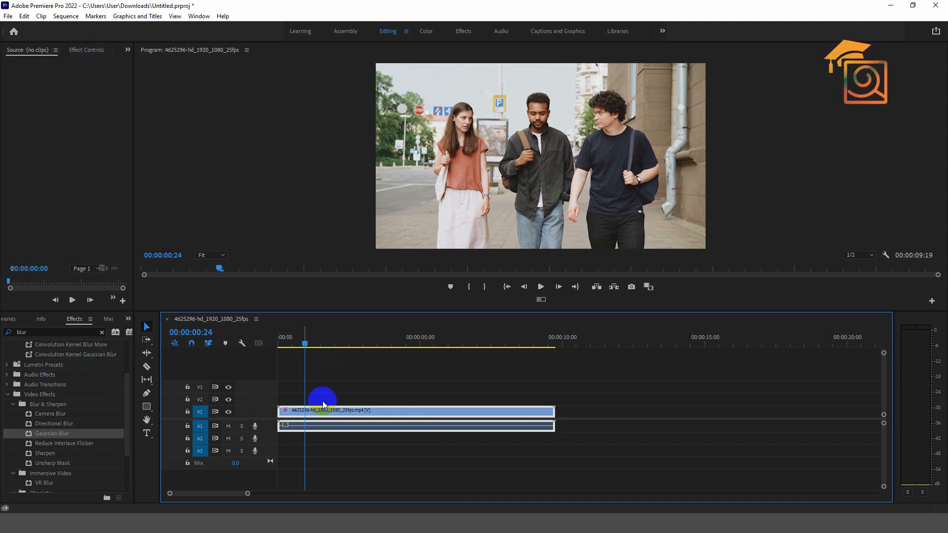
Set the Blurriness of the clip's Gaussian Blur effect to 50
left_click(77, 50)
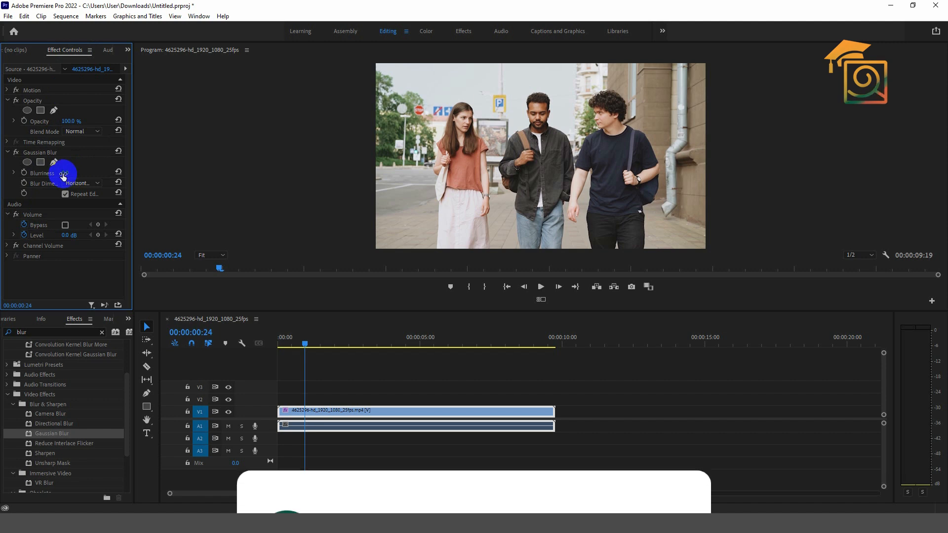
left_click_drag(66, 178, 89, 169)
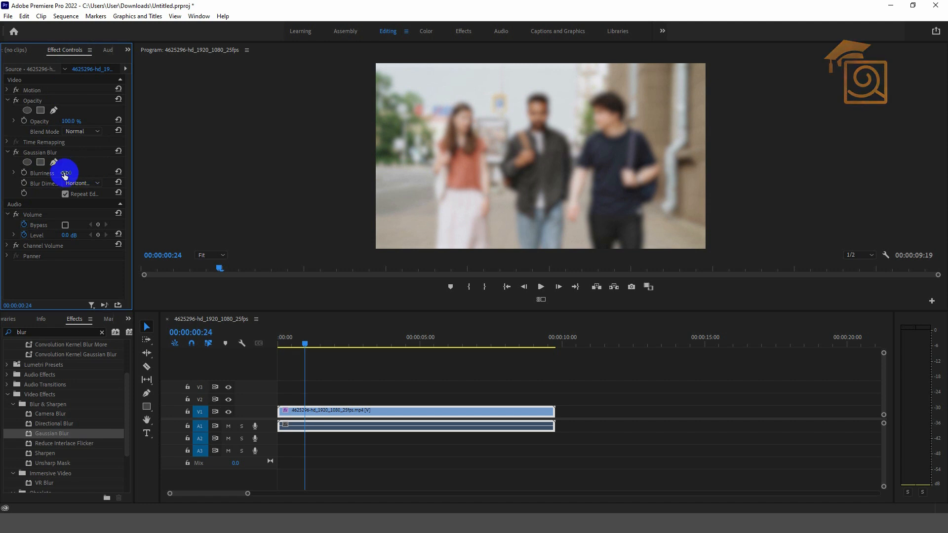
left_click(74, 171)
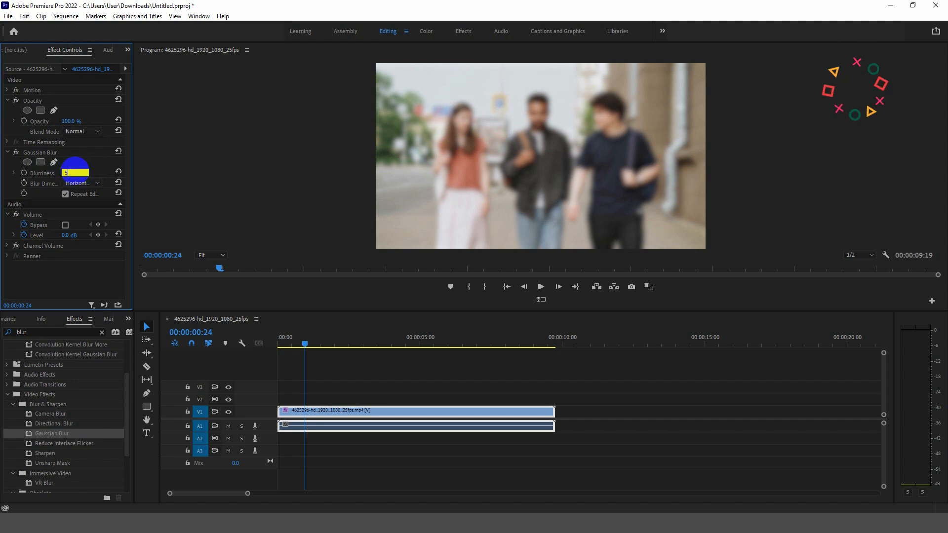
key("Return")
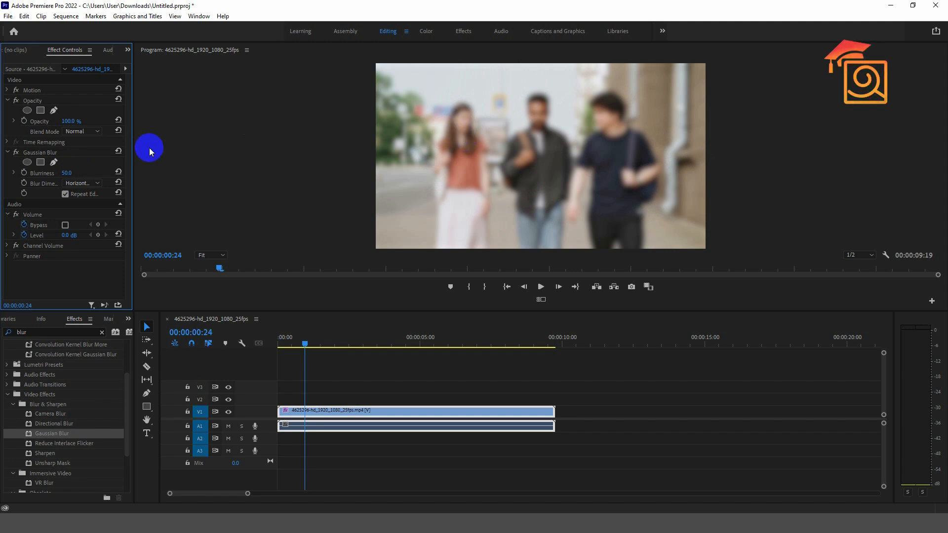
Add an ellipse mask to the Gaussian Blur and, at the first frame, fit it tightly around the woman's face
left_click(27, 162)
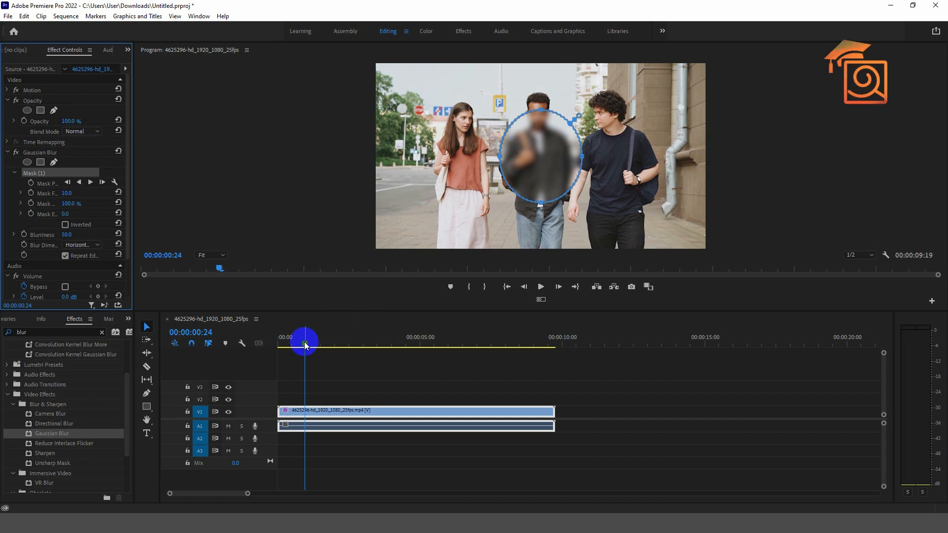
left_click_drag(305, 346, 243, 347)
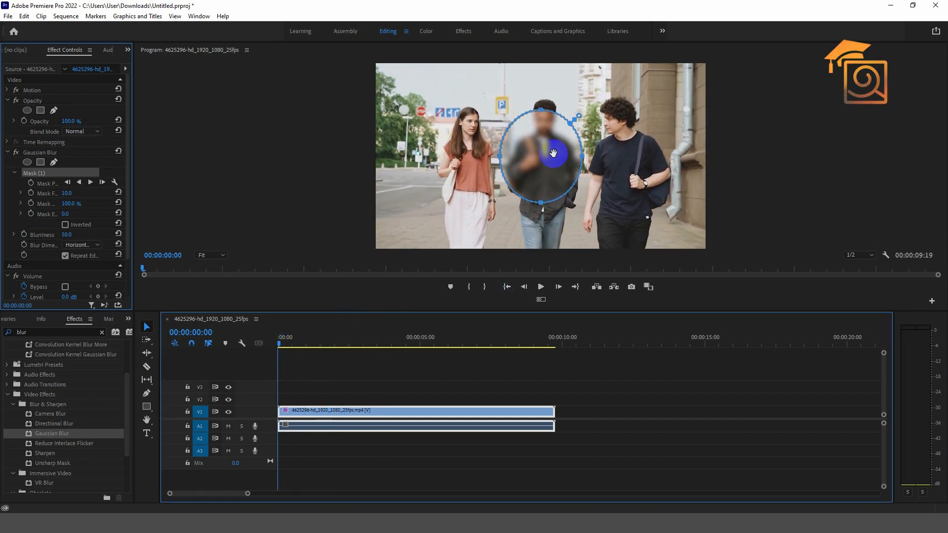
left_click_drag(545, 172, 476, 146)
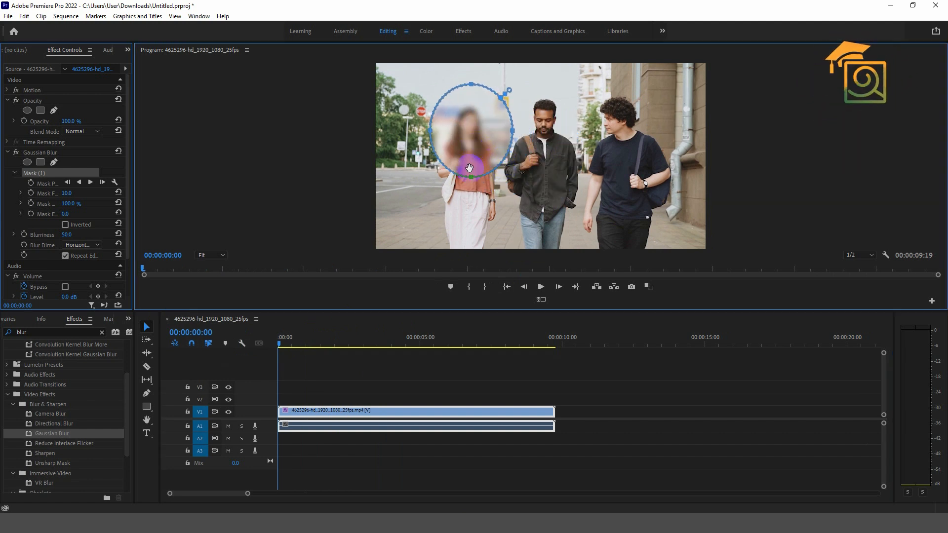
left_click_drag(472, 176, 471, 147)
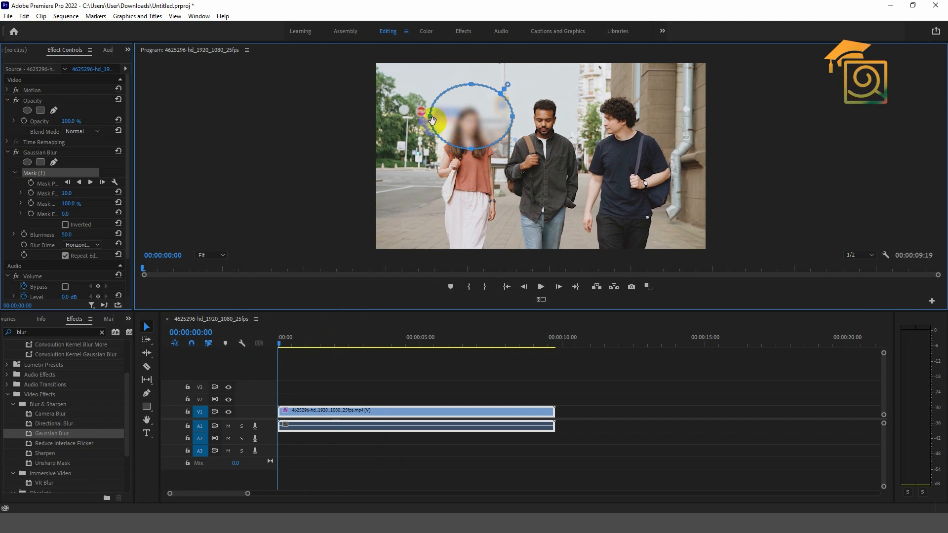
left_click_drag(430, 117, 448, 116)
left_click_drag(512, 117, 492, 117)
left_click_drag(470, 84, 470, 99)
left_click_drag(473, 131, 472, 129)
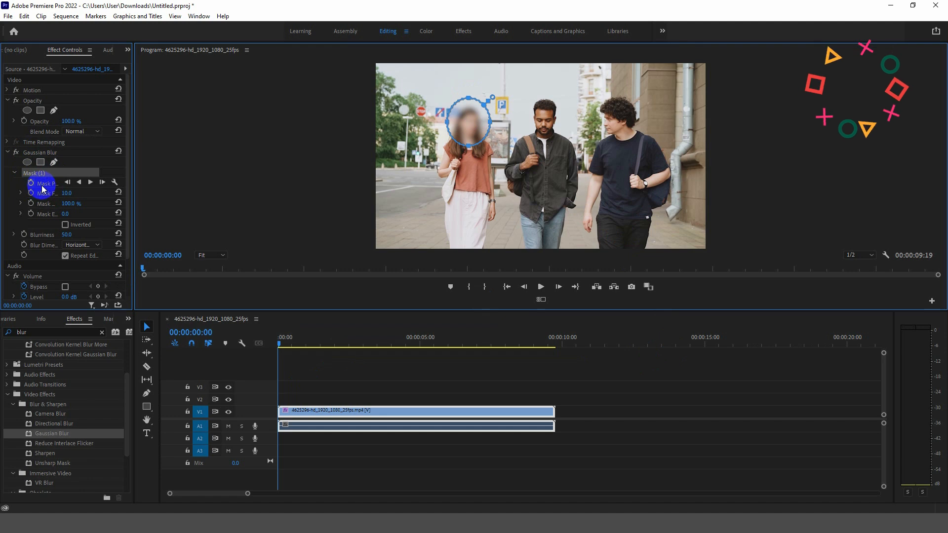
Track the face mask forward to the end of the clip and deselect the mask
left_click(92, 184)
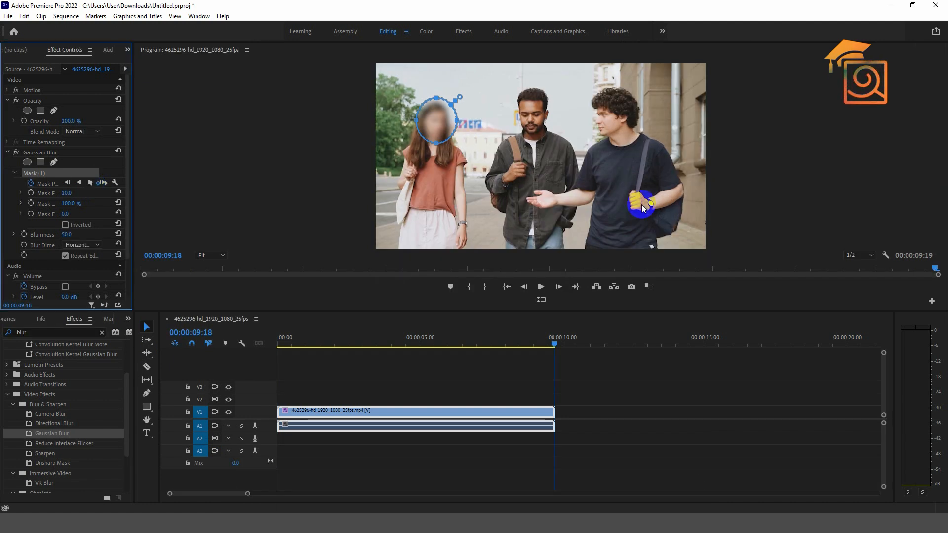
left_click(765, 248)
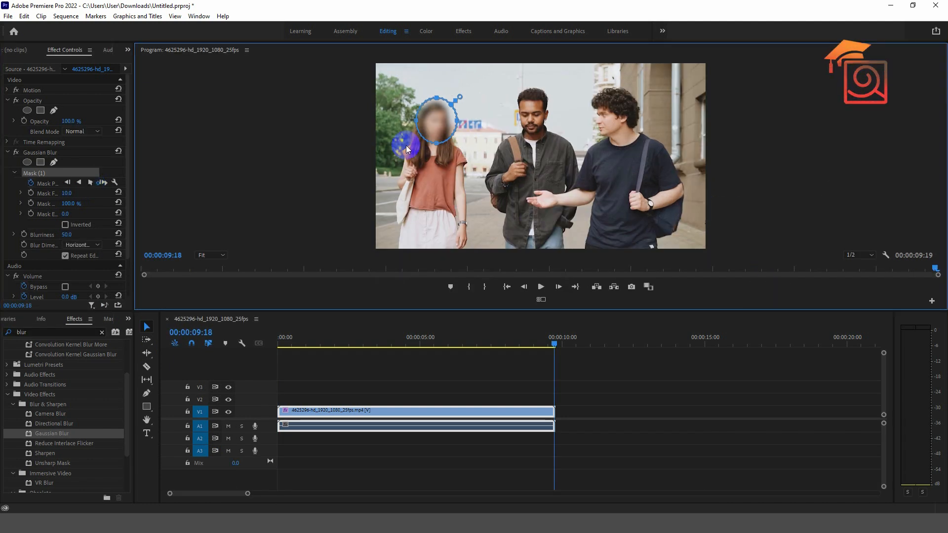
left_click(68, 155)
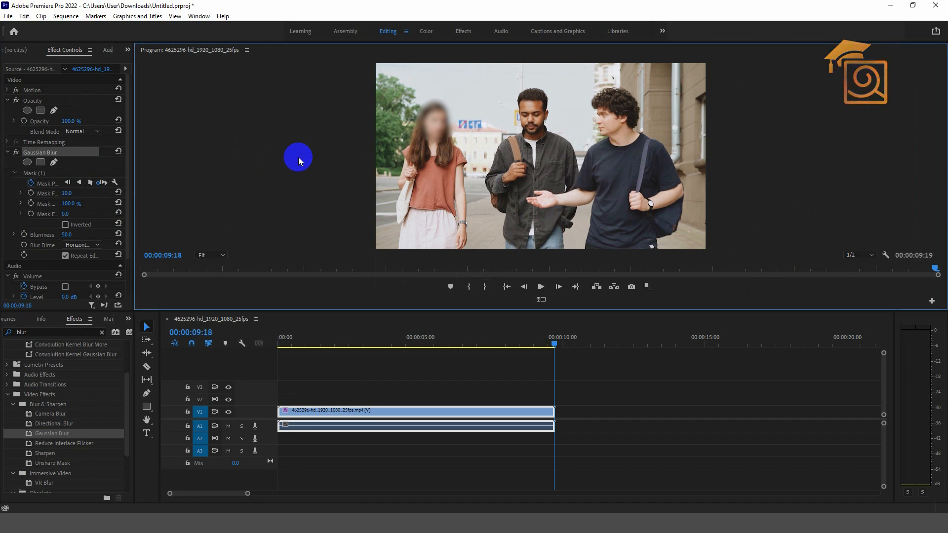
Play the sequence from the start in a maximized preview to check the face blur, and return to the first frame
left_click_drag(553, 348, 153, 326)
key("grave")
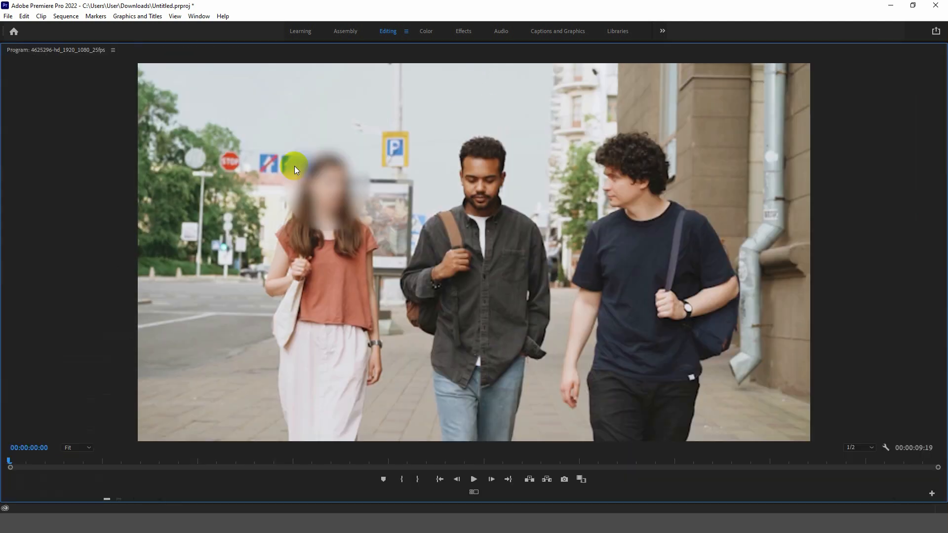
key("space")
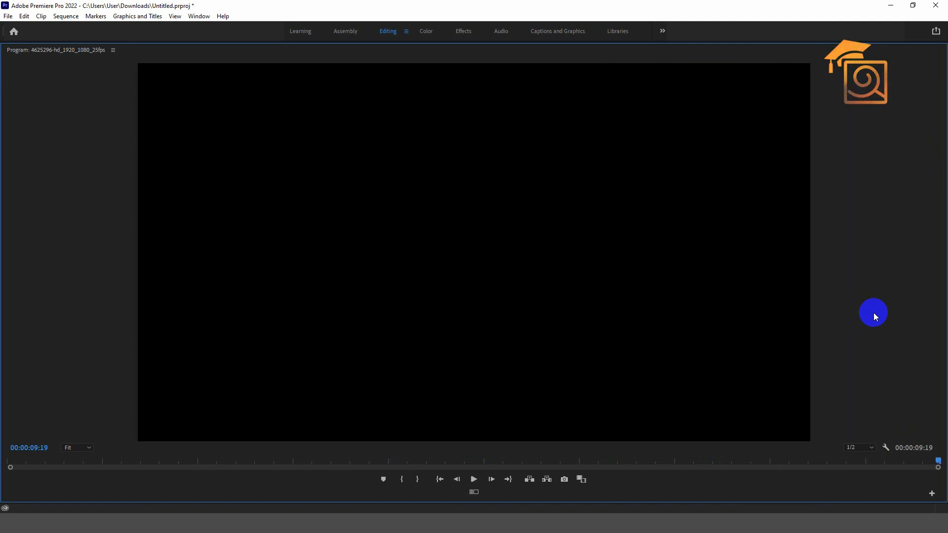
key("grave")
left_click_drag(558, 345, 279, 341)
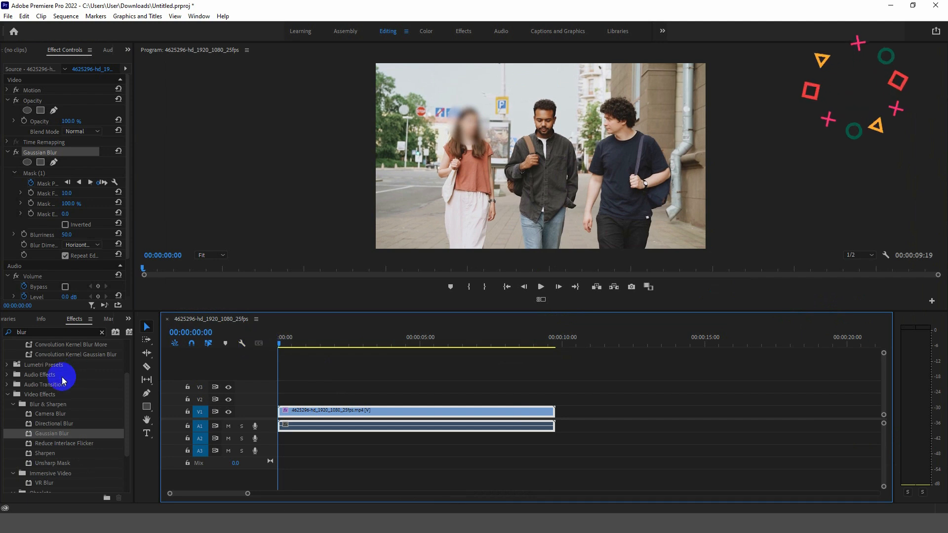
Clear the effects search, delete Gaussian Blur from the clip and collapse its Opacity and Volume properties
left_click(102, 334)
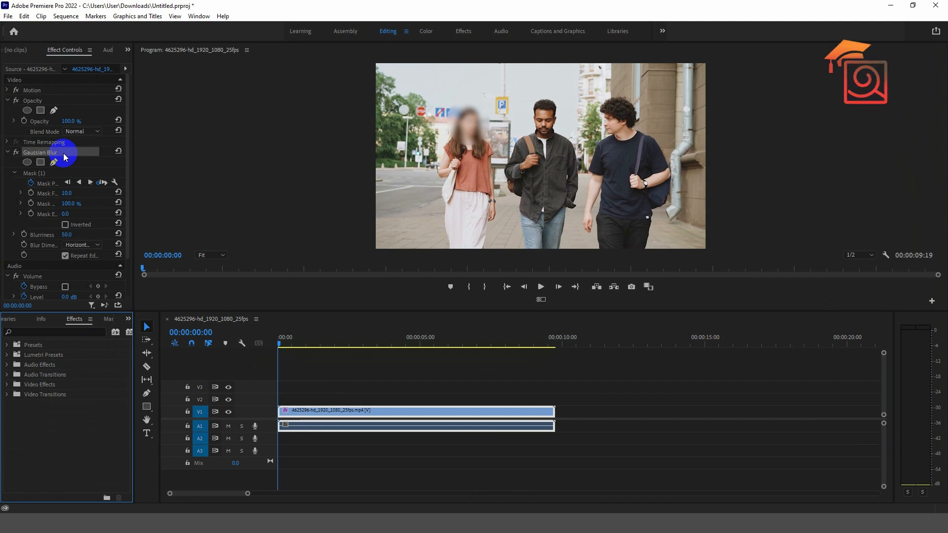
left_click(33, 154)
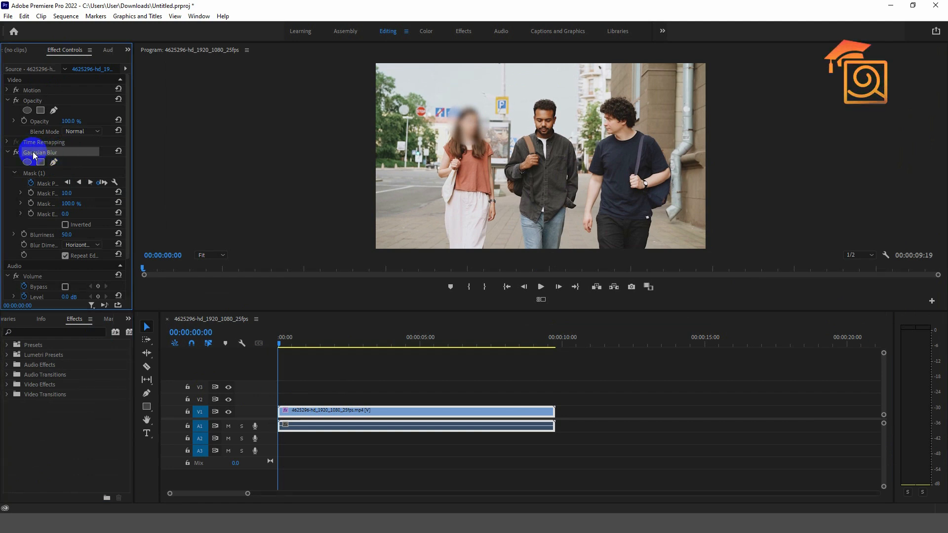
key("Delete")
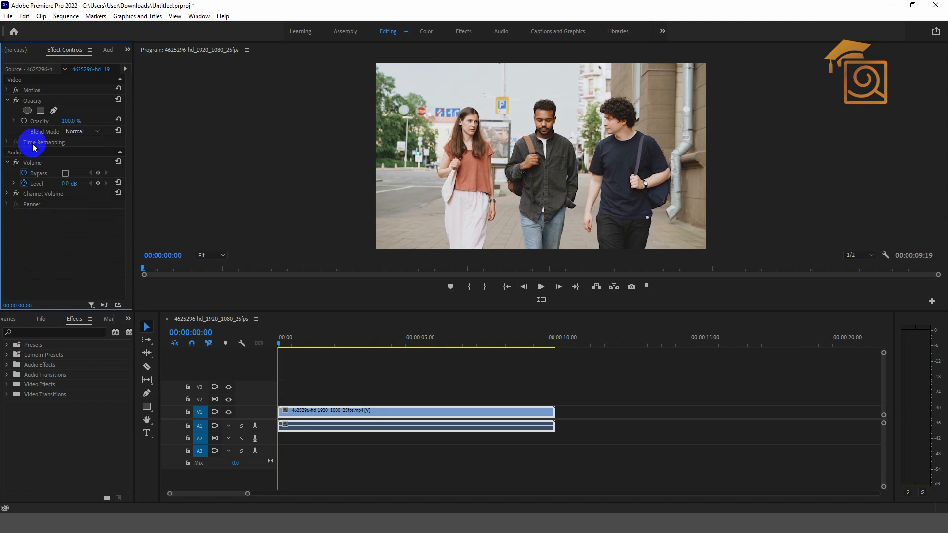
left_click(8, 100)
left_click(7, 91)
left_click(7, 91)
left_click(9, 131)
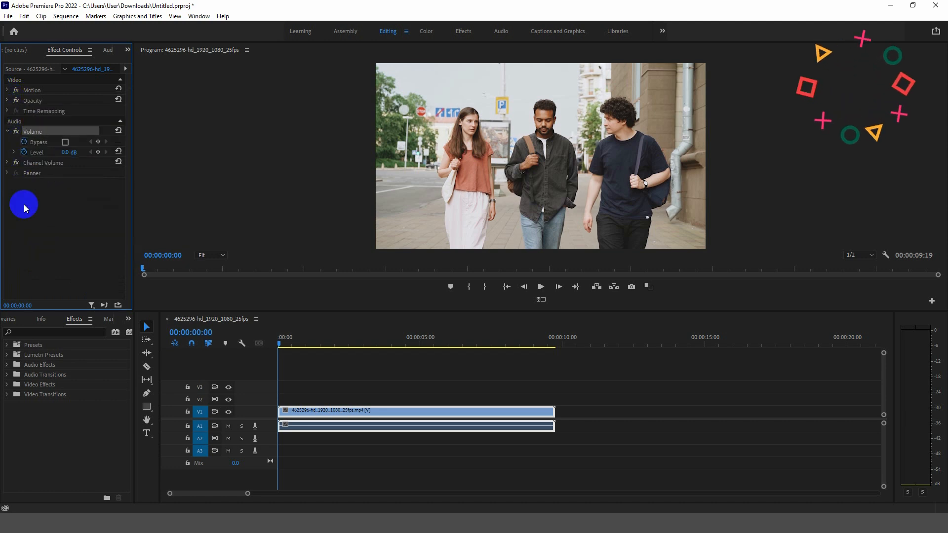
left_click(8, 131)
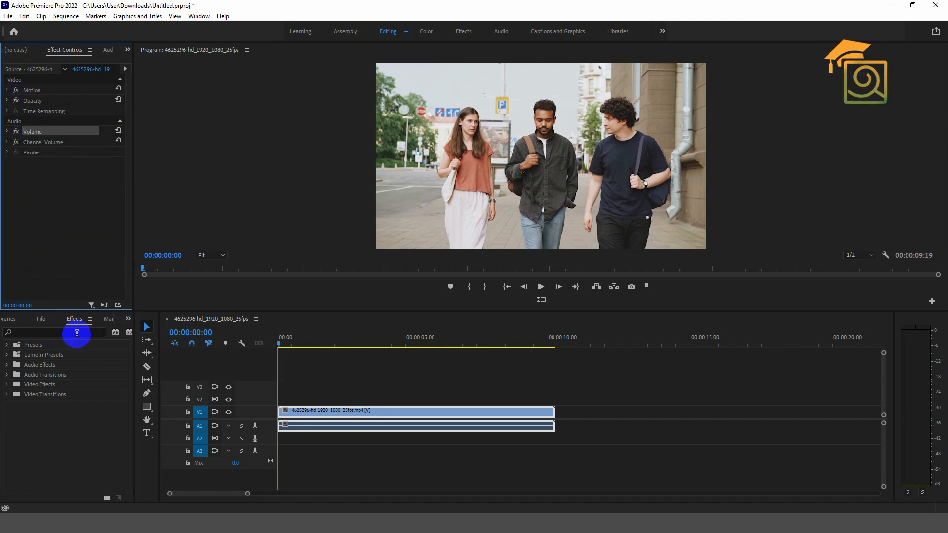
Apply the Mosaic video effect to the clip on V1, with 54 horizontal blocks and 37 vertical blocks
left_click(77, 333)
type("mo")
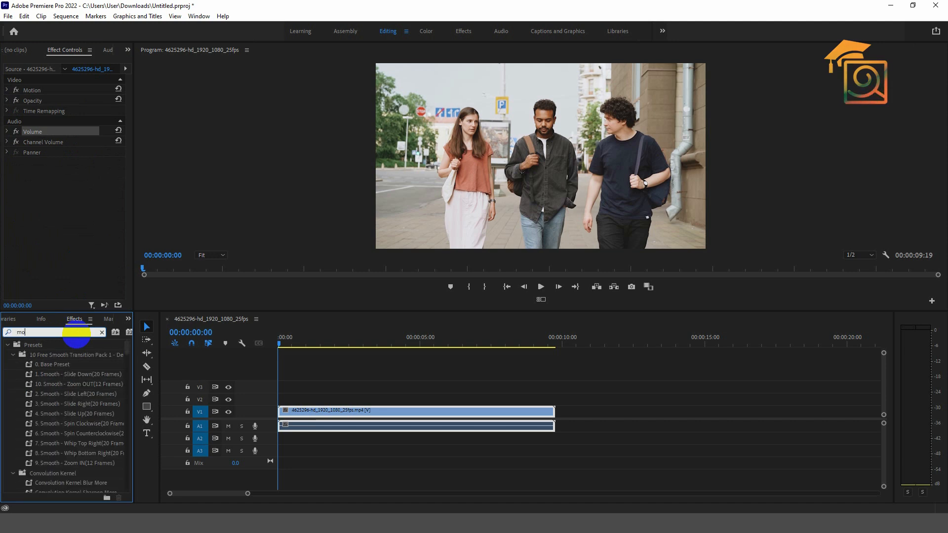
type("sai")
left_click(31, 428)
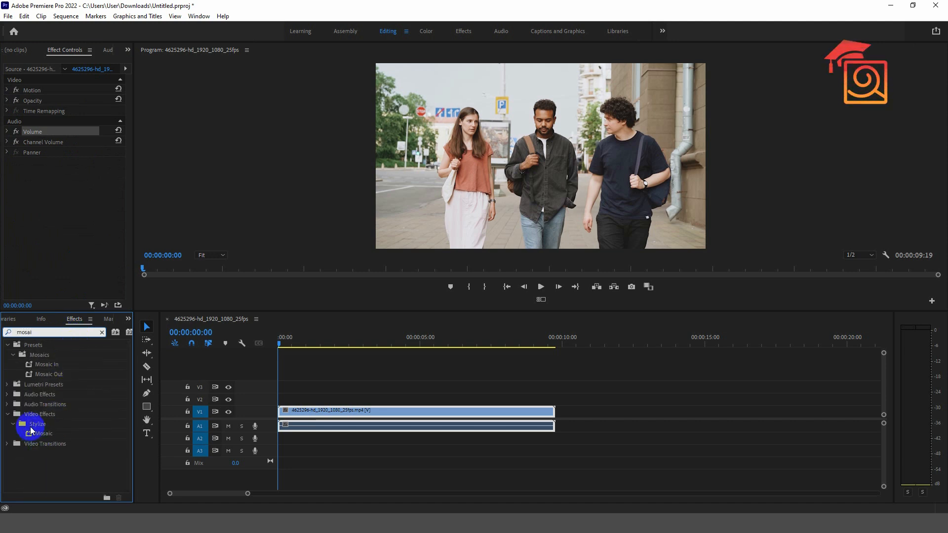
left_click_drag(40, 436, 300, 412)
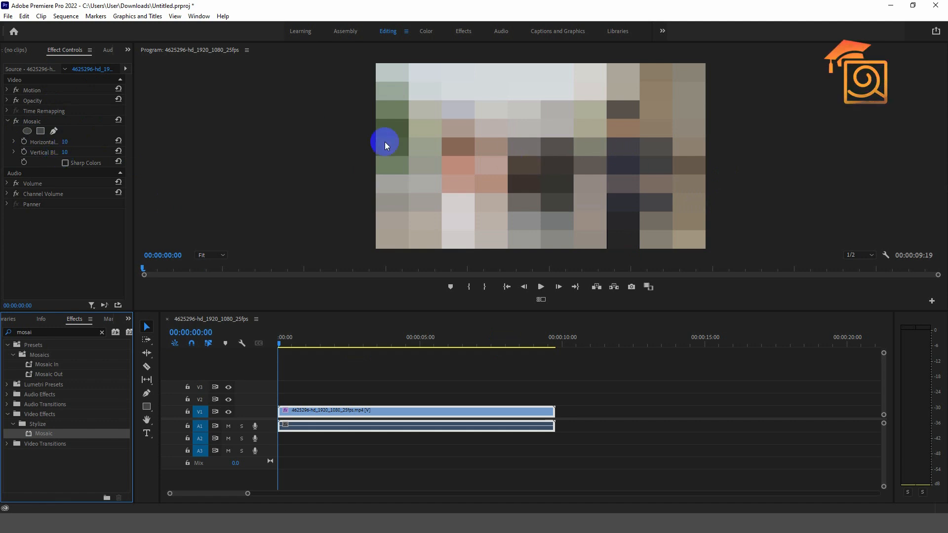
mouse_move(65, 142)
left_mouse_down()
mouse_move(89, 139)
mouse_move(63, 161)
left_mouse_up()
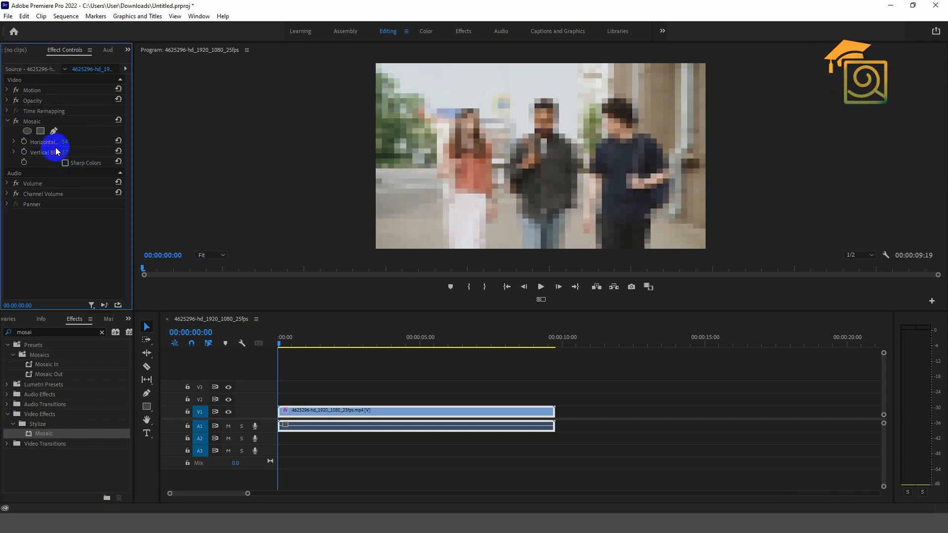
Add an ellipse mask to the Mosaic effect and shrink it to fit closely around the woman's face at the first frame
left_click(27, 131)
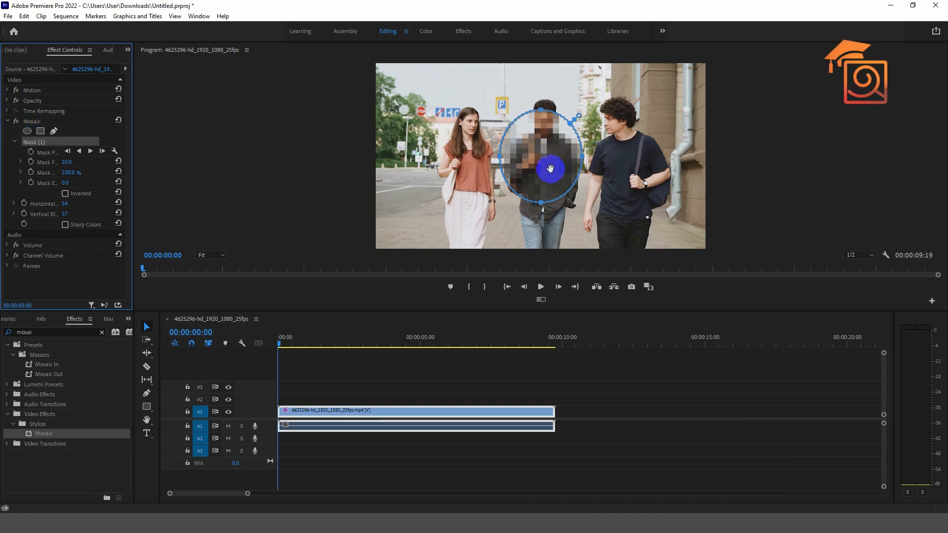
left_click_drag(544, 168, 472, 143)
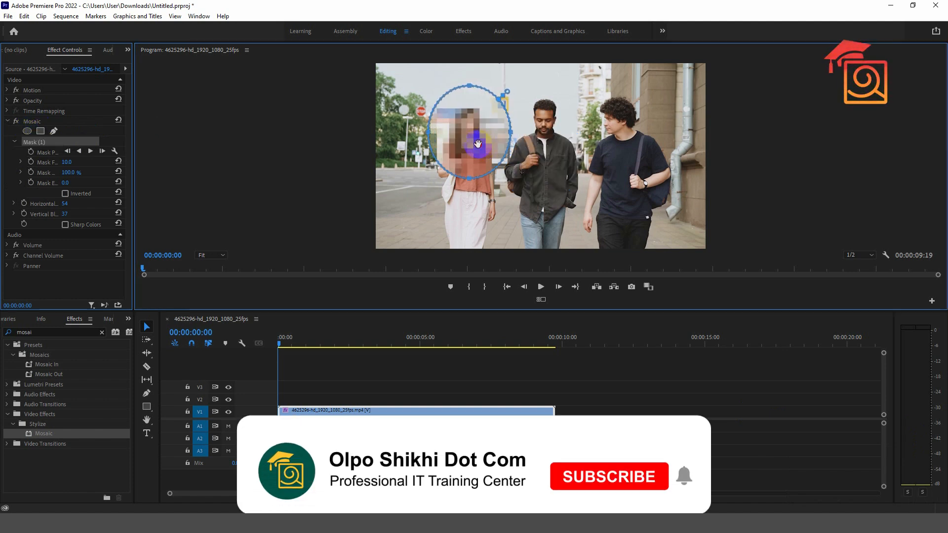
left_click_drag(469, 179, 470, 151)
left_click_drag(429, 119, 448, 118)
left_click_drag(511, 119, 495, 119)
left_click_drag(470, 85, 471, 100)
left_click_drag(471, 151, 471, 140)
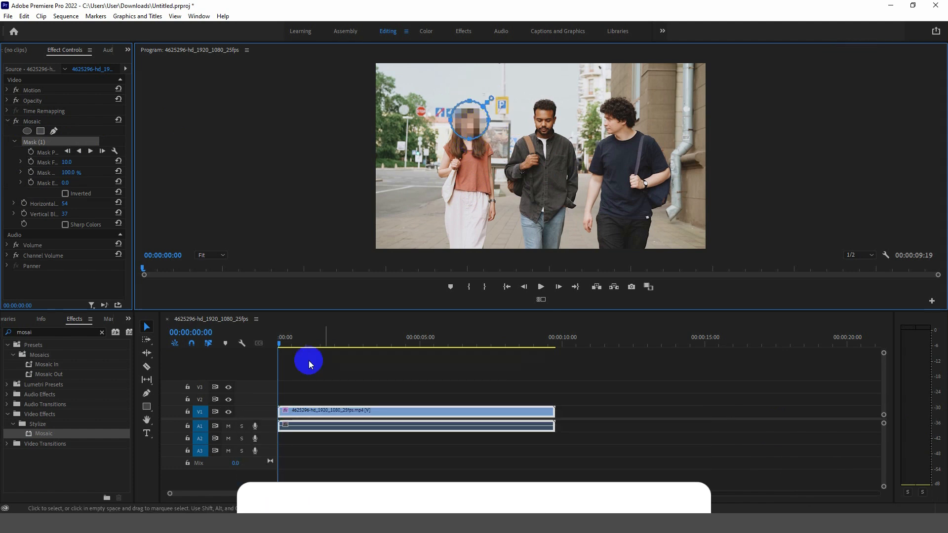
Track the Mosaic mask forward from the first frame to the end of the clip and deselect the mask
left_click(280, 347)
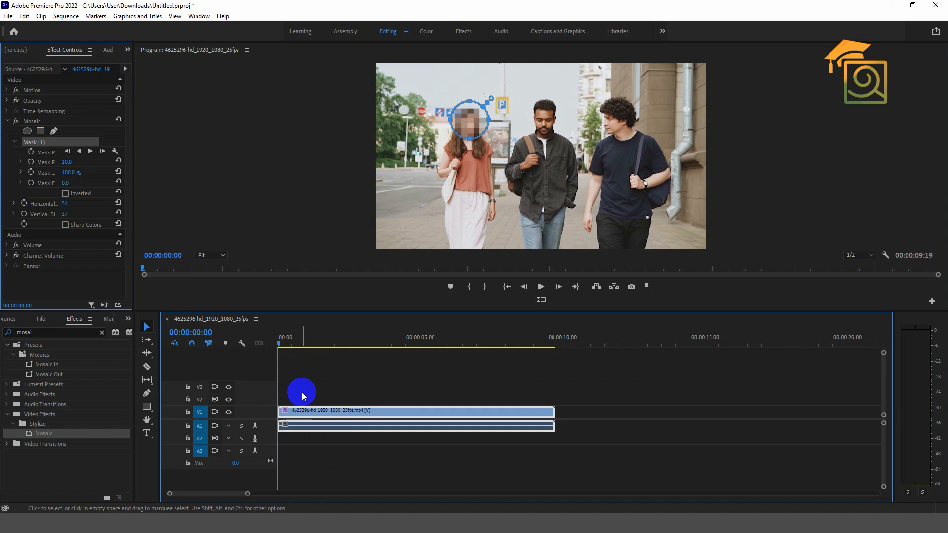
left_click(91, 151)
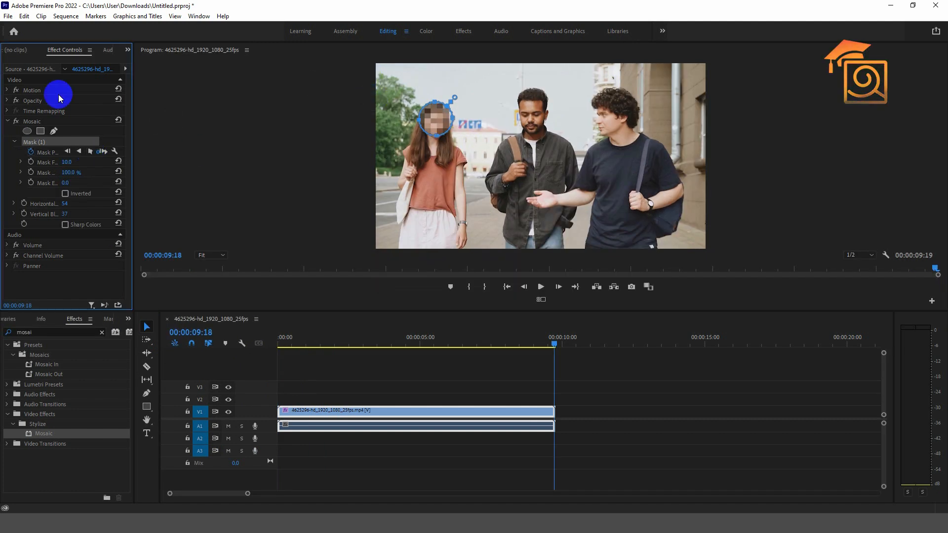
left_click(39, 89)
left_click(781, 158)
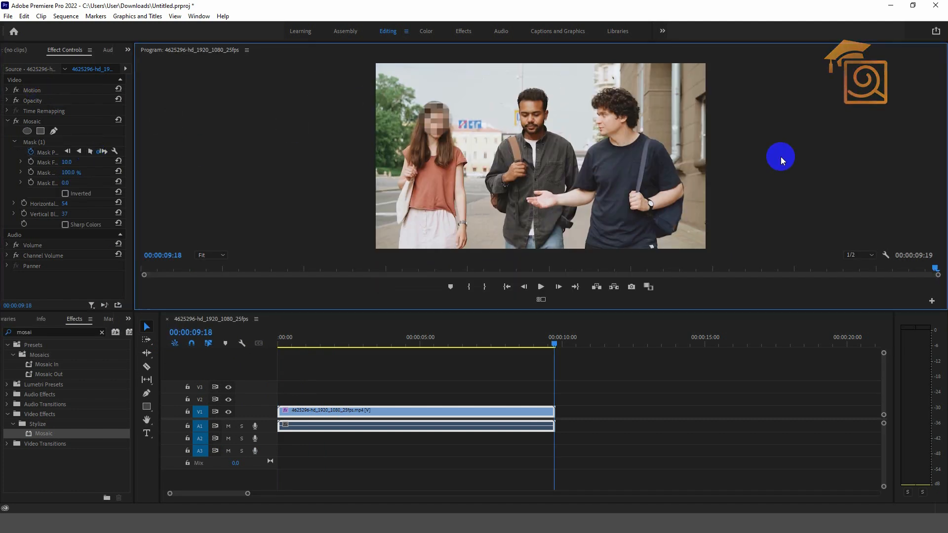
Return to the first frame and play the sequence in a maximized preview to check the mosaic on the face
left_click_drag(554, 342, 142, 345)
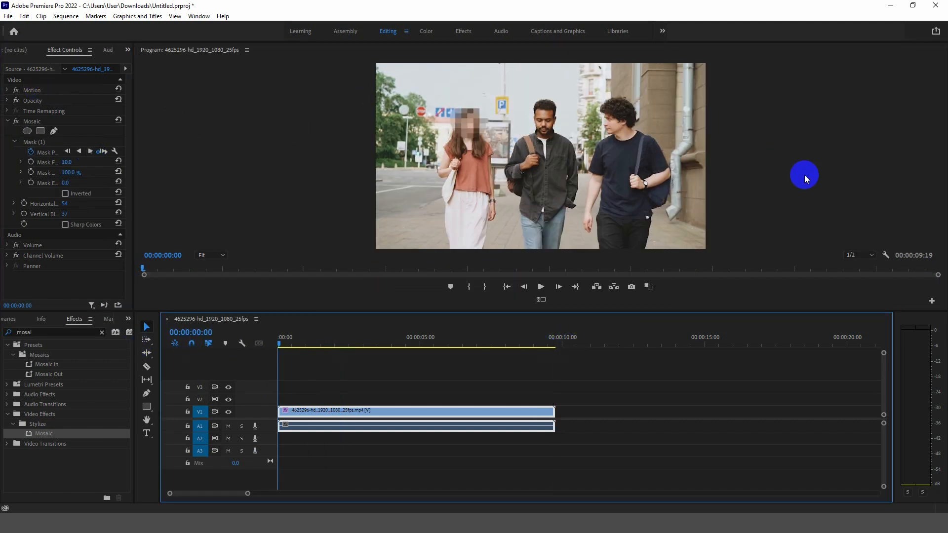
key("grave")
key("space")
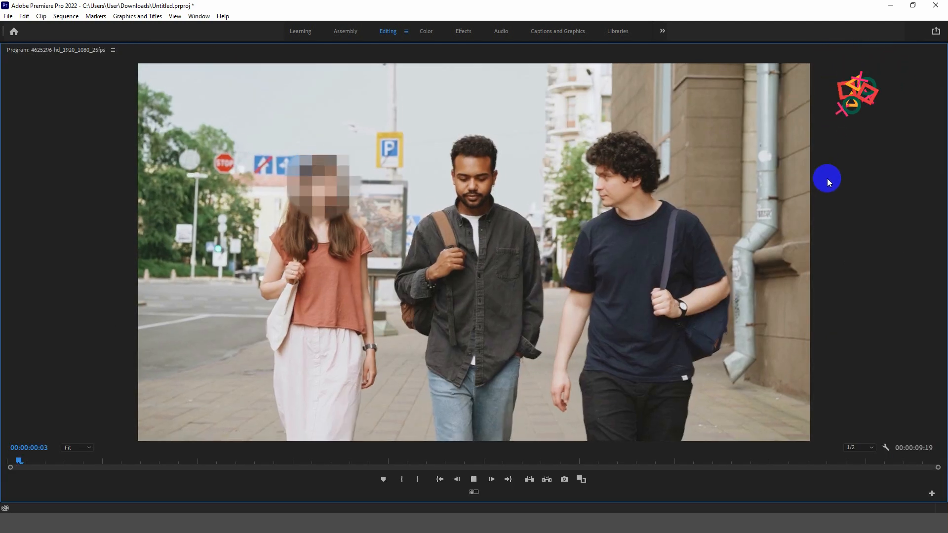